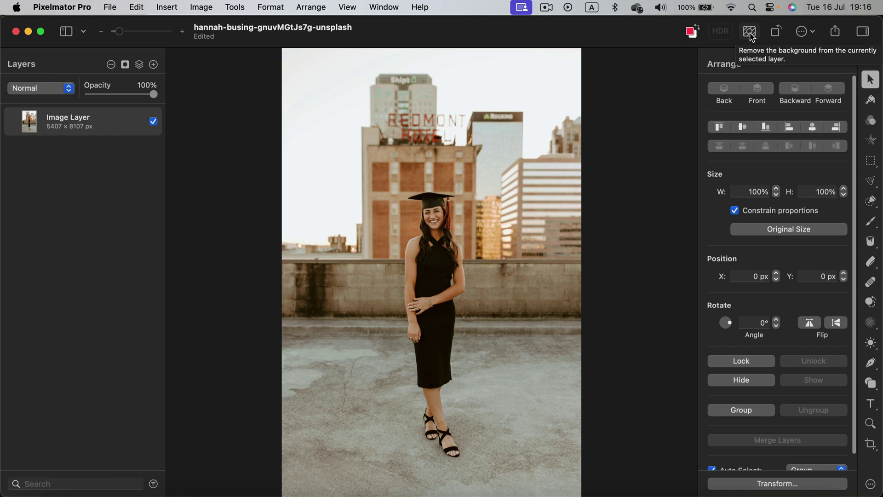
# Step: Remove the rooftop background from the graduation photo, leaving the graduate on transparency
pyautogui.click(751, 35)
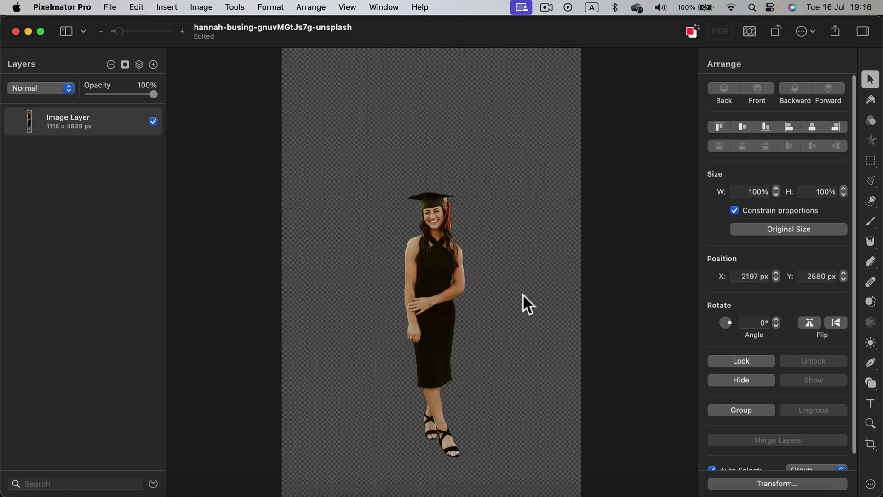
pyautogui.moveTo(122, 31); pyautogui.dragTo(148, 30)
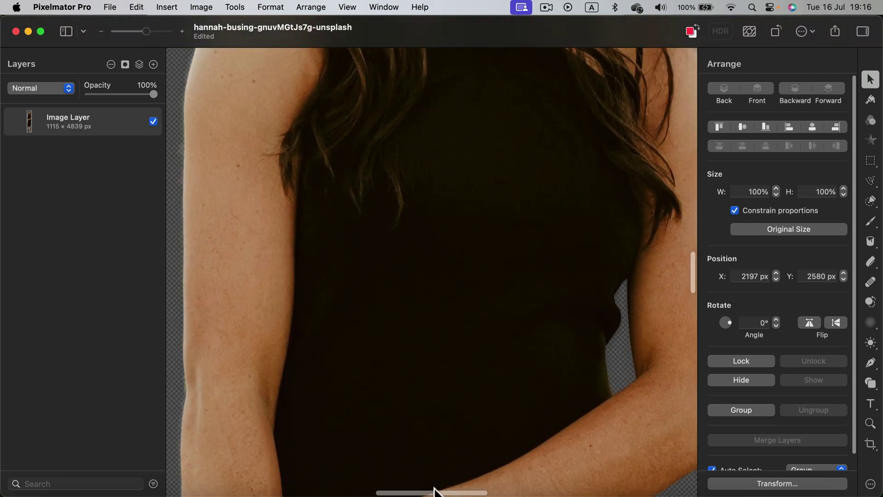
pyautogui.hscroll(5, 519, 384)
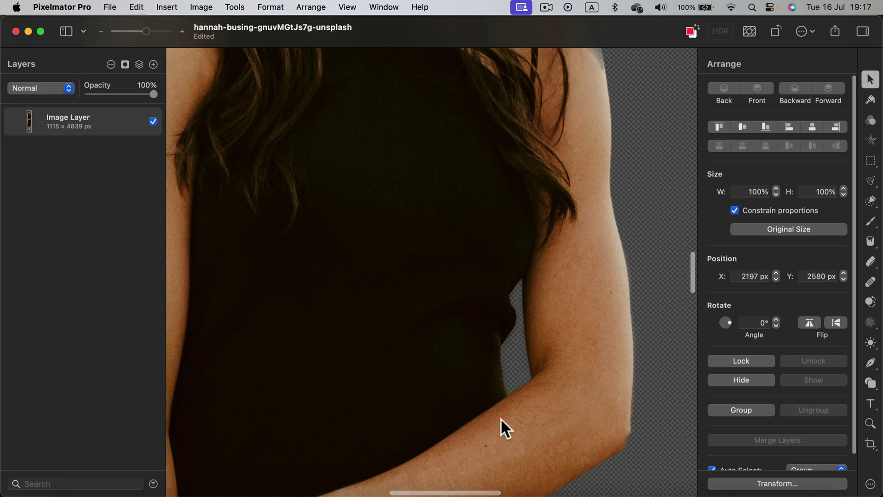
pyautogui.scroll(-15, 514, 380)
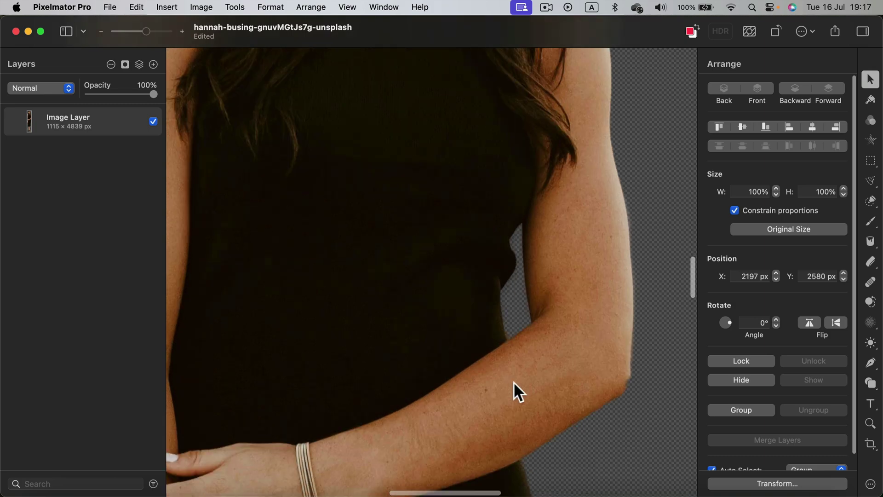
pyautogui.scroll(-15, 512, 414)
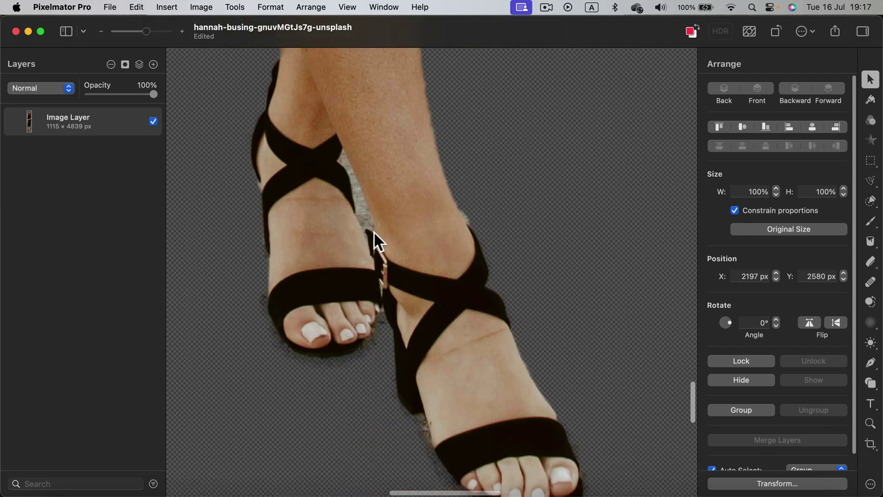
pyautogui.scroll(-6, 376, 235)
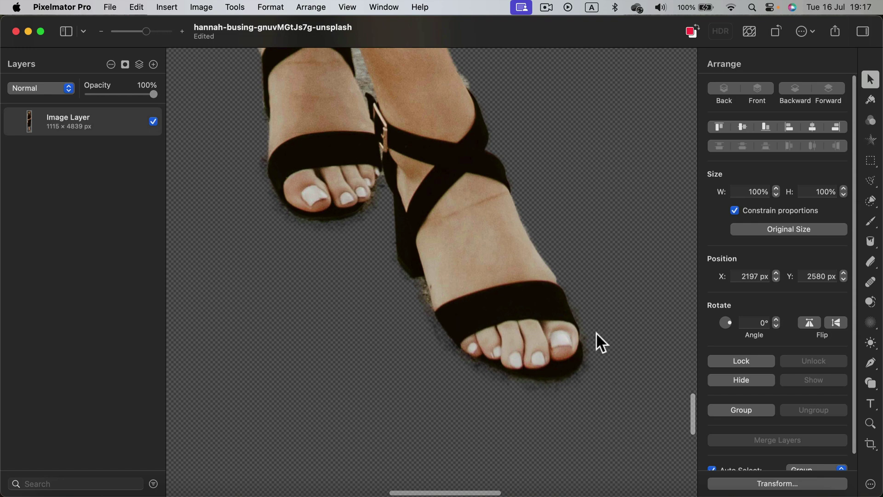
pyautogui.scroll(15, 296, 249)
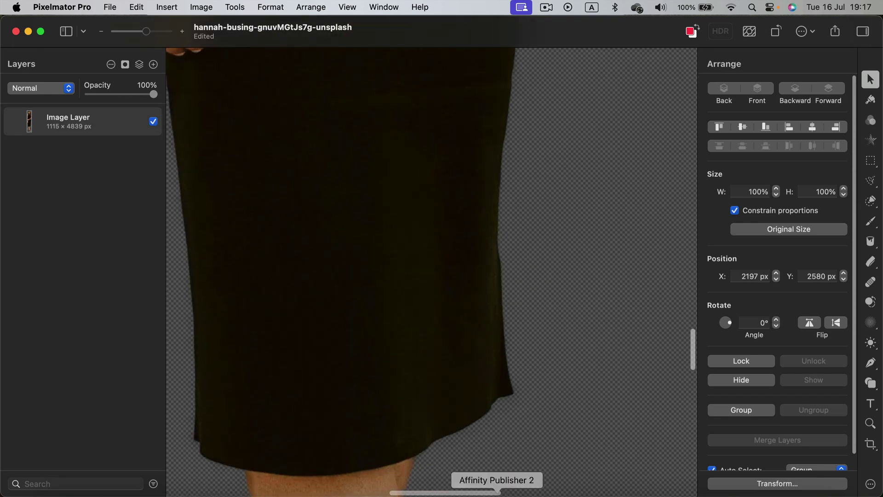
pyautogui.hscroll(-5, 414, 391)
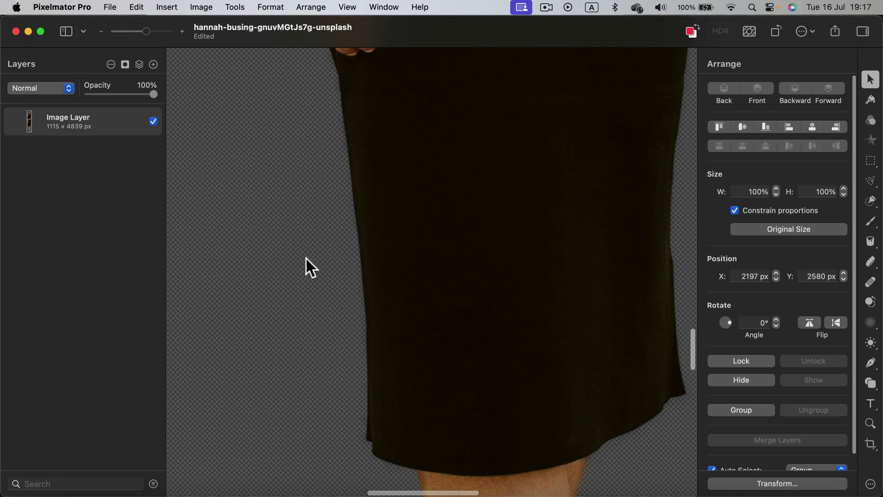
pyautogui.scroll(10, 305, 257)
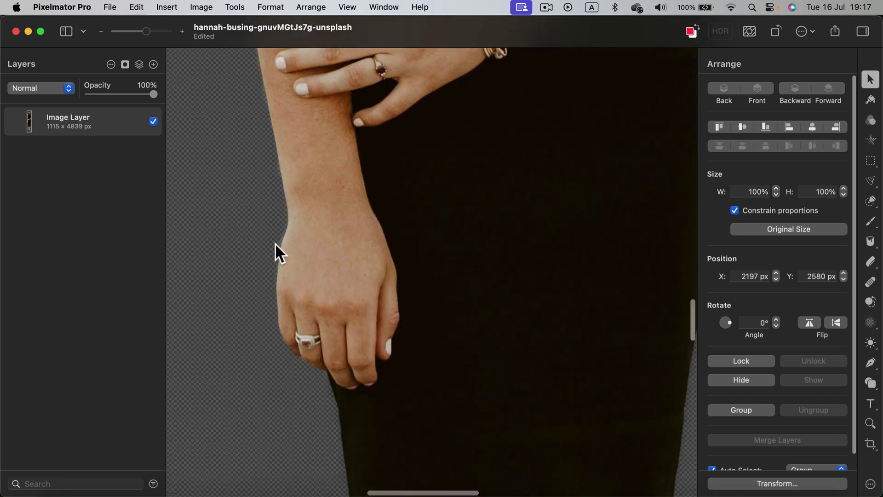
pyautogui.scroll(15, 278, 240)
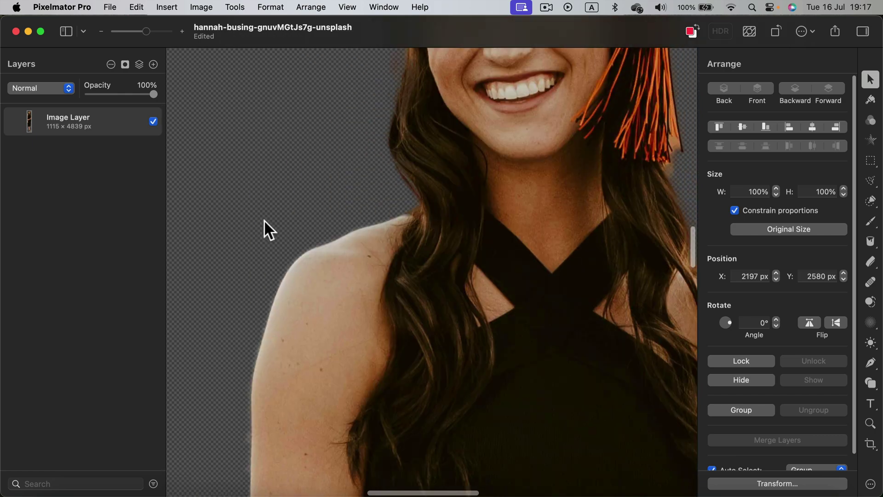
pyautogui.scroll(6, 264, 220)
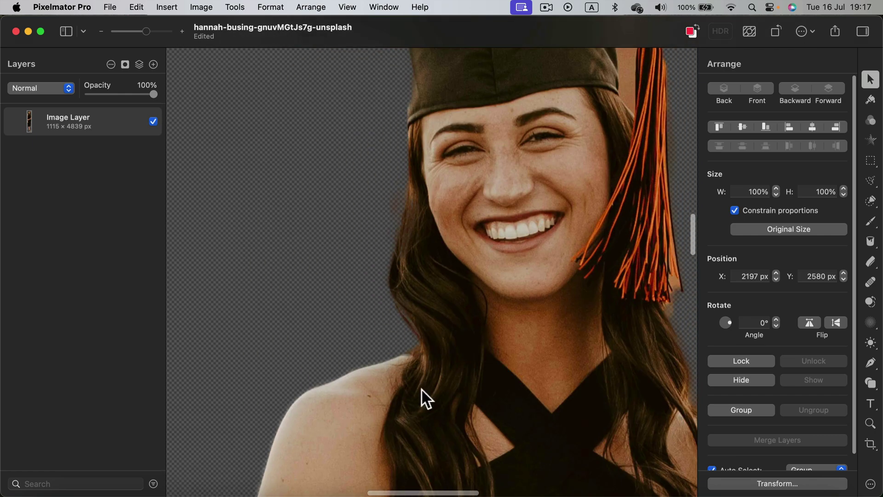
pyautogui.moveTo(145, 32); pyautogui.dragTo(149, 31)
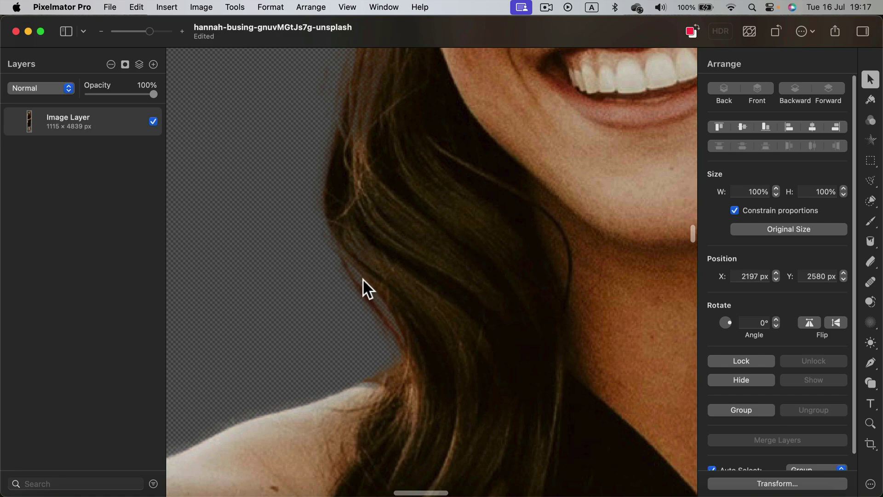
pyautogui.scroll(10, 363, 280)
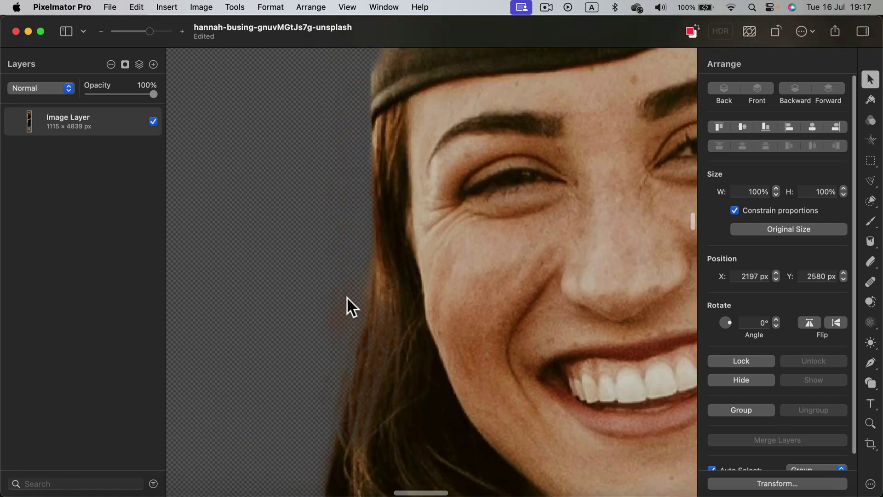
pyautogui.scroll(15, 340, 284)
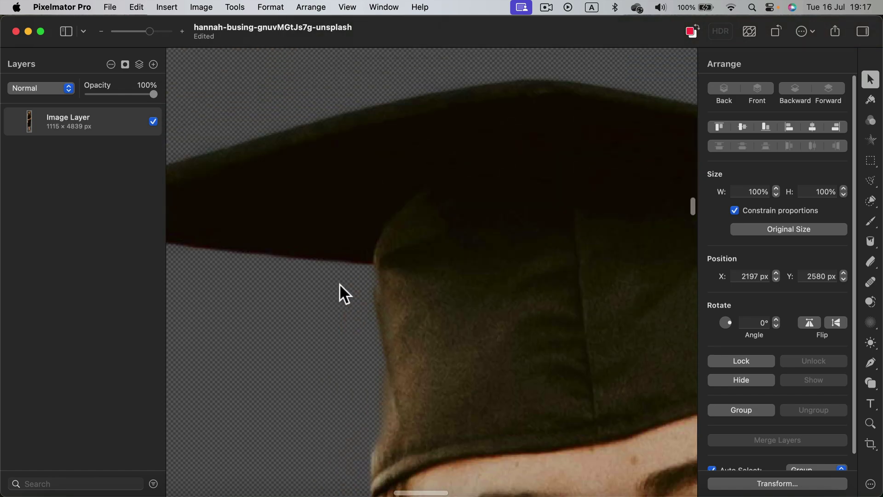
pyautogui.scroll(-3, 513, 360)
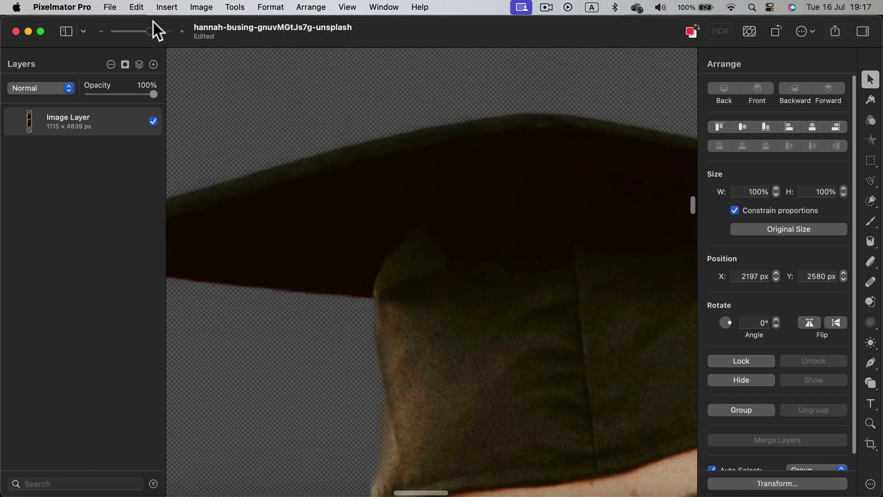
pyautogui.moveTo(145, 34); pyautogui.dragTo(139, 33)
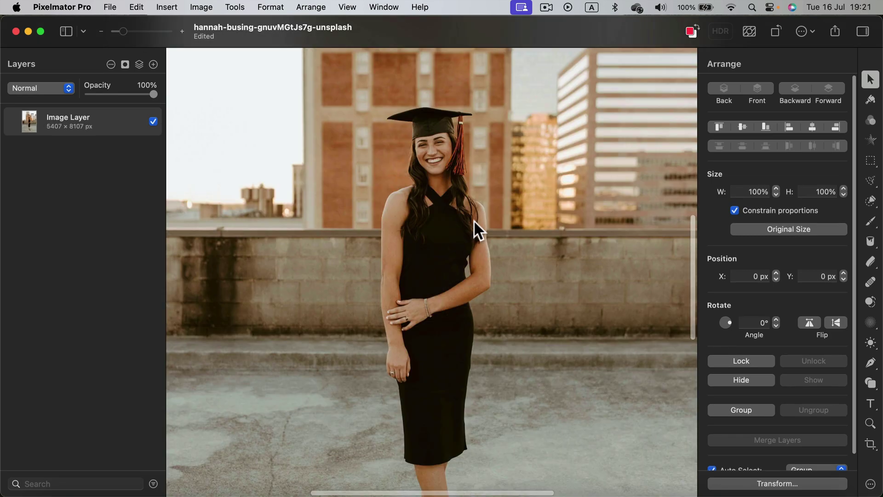
# Step: Open Edit > Select and Mask and auto-select the graduate with Select Subject
pyautogui.click(128, 3)
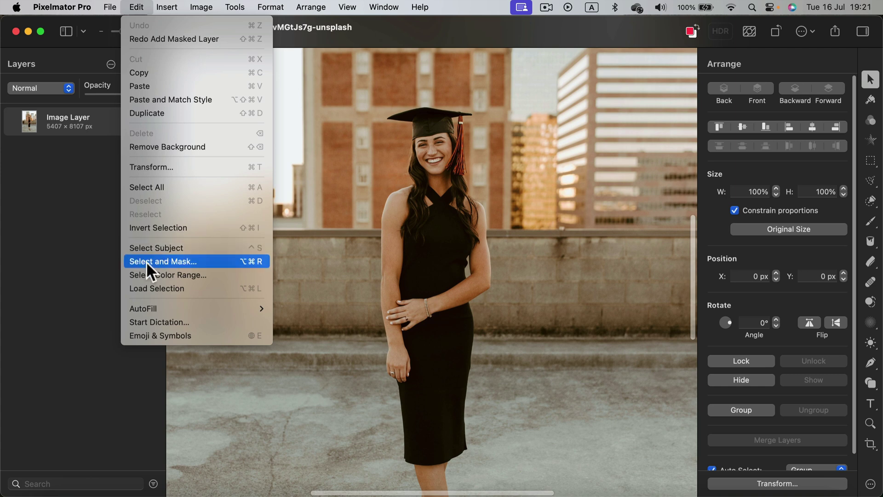
pyautogui.click(191, 261)
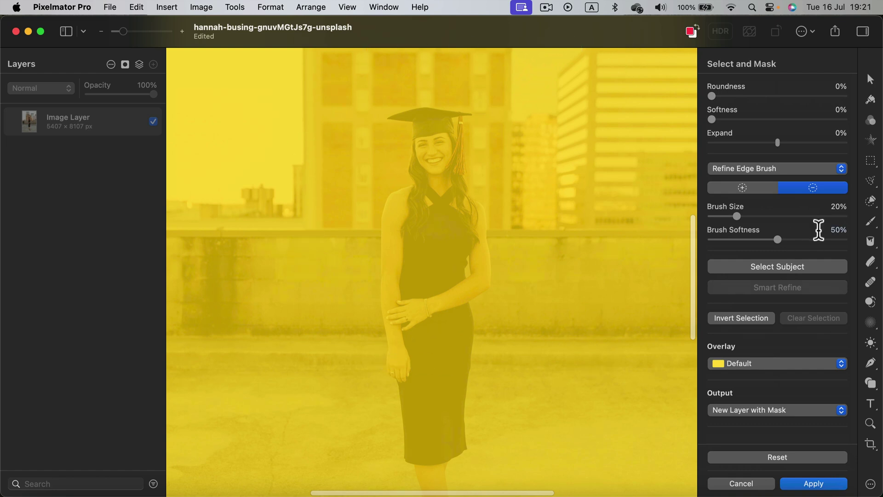
pyautogui.click(793, 268)
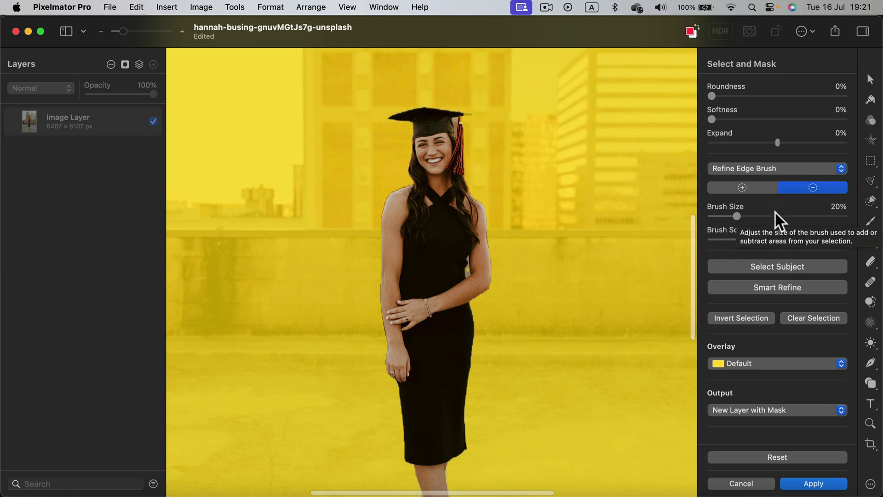
# Step: Paint out the yellow background beside the tassel and under the cap brim from the selection
pyautogui.scroll(2, 636, 221)
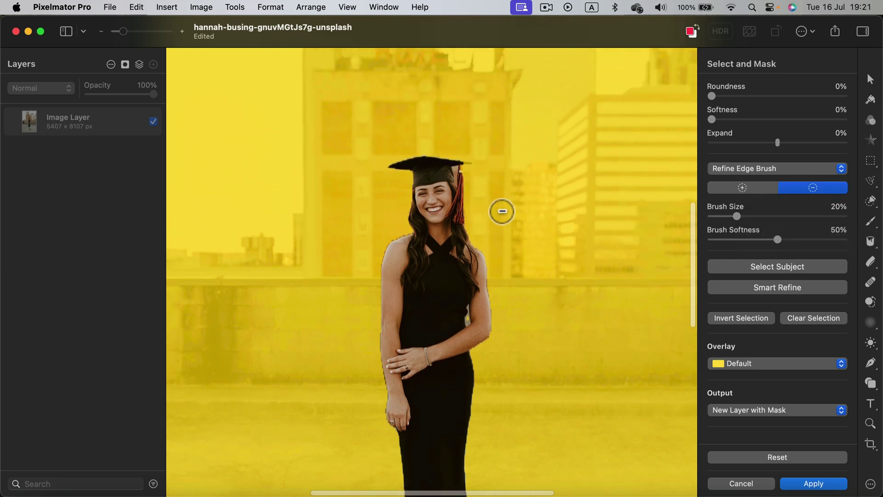
pyautogui.scroll(1, 506, 174)
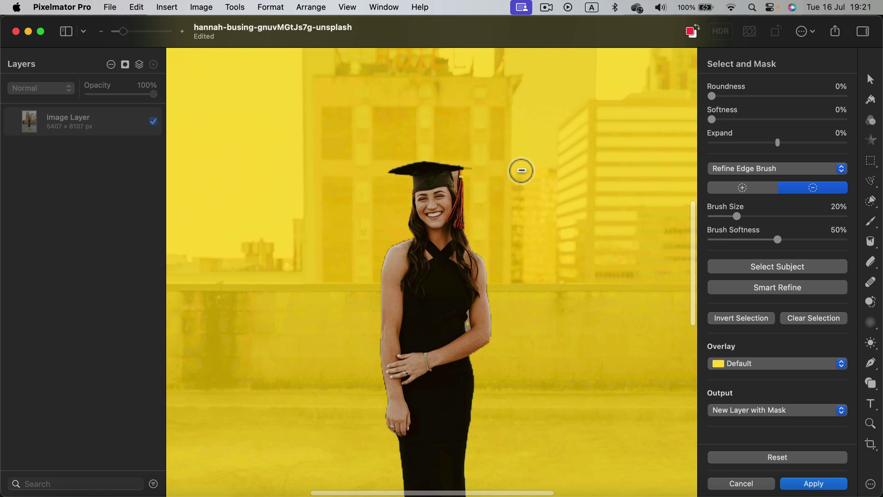
pyautogui.scroll(3, 520, 171)
pyautogui.scroll(-3, 651, 205)
pyautogui.scroll(3, 651, 201)
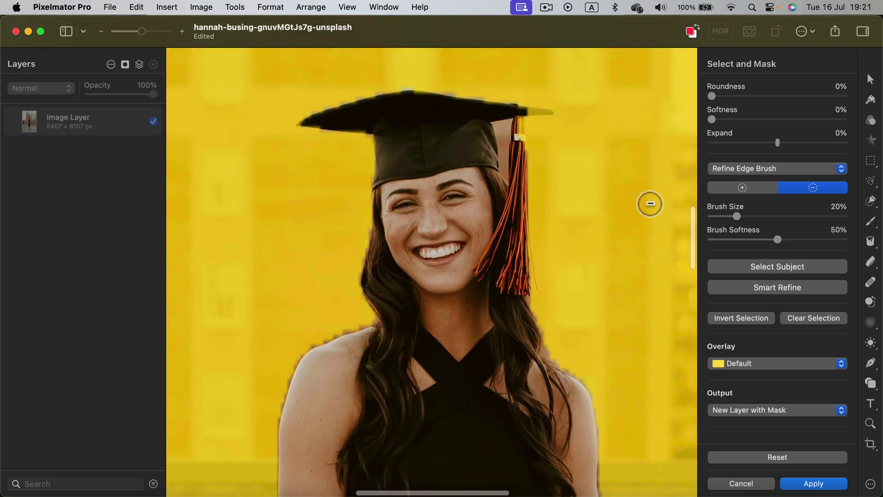
pyautogui.scroll(8, 613, 200)
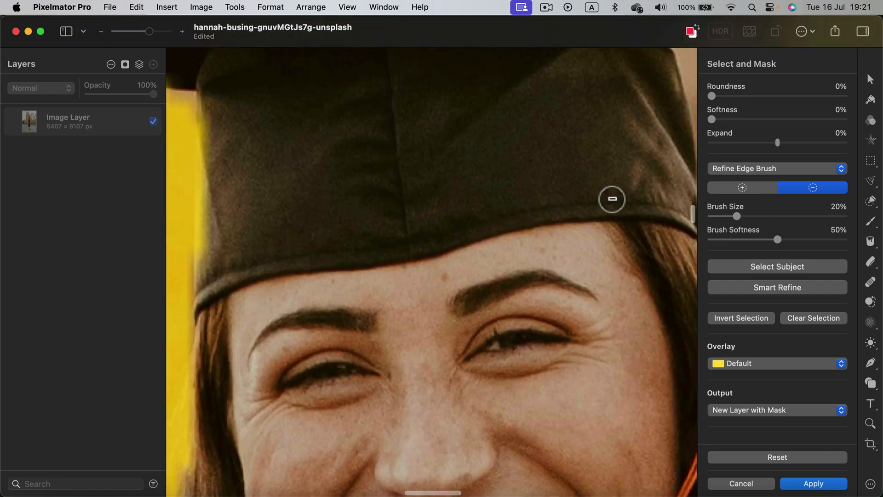
pyautogui.moveTo(587, 195); pyautogui.dragTo(418, 262)
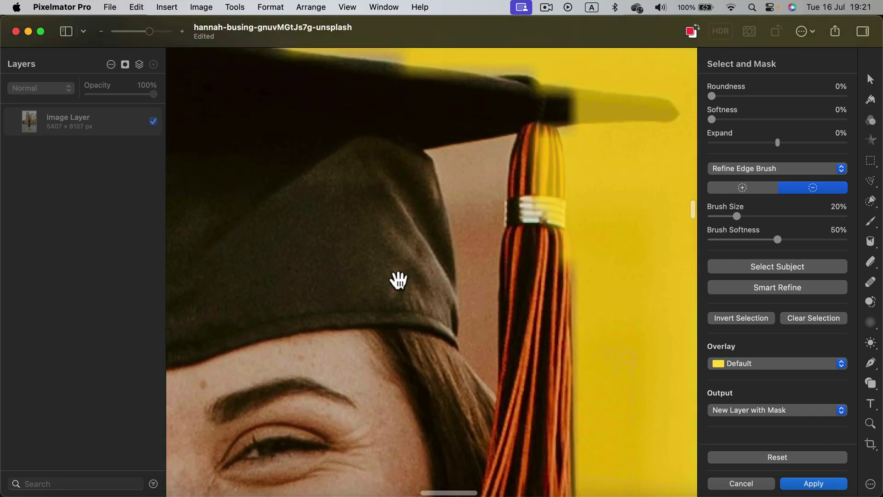
pyautogui.moveTo(467, 166); pyautogui.dragTo(473, 200)
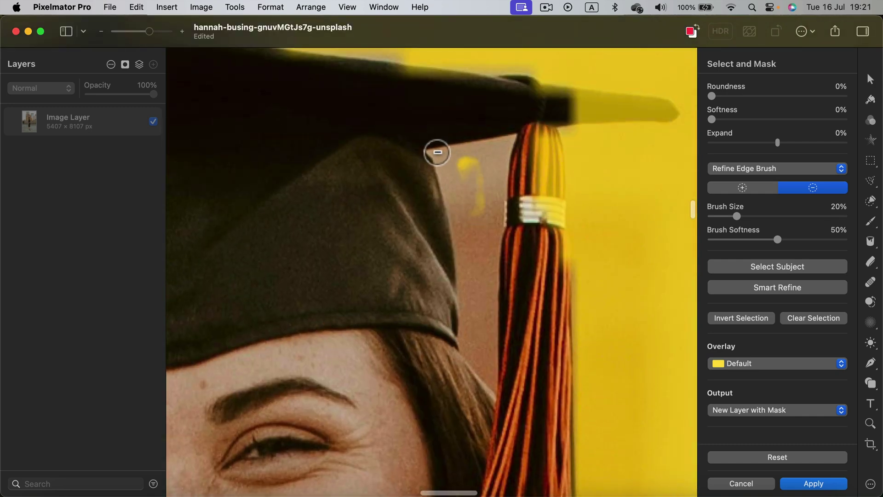
pyautogui.press(']')
pyautogui.press(']')
pyautogui.press(']')
pyautogui.moveTo(488, 168)
pyautogui.mouseDown()
pyautogui.moveTo(455, 168)
pyautogui.moveTo(473, 224)
pyautogui.moveTo(468, 203)
pyautogui.moveTo(479, 349)
pyautogui.mouseUp()
pyautogui.press('[')
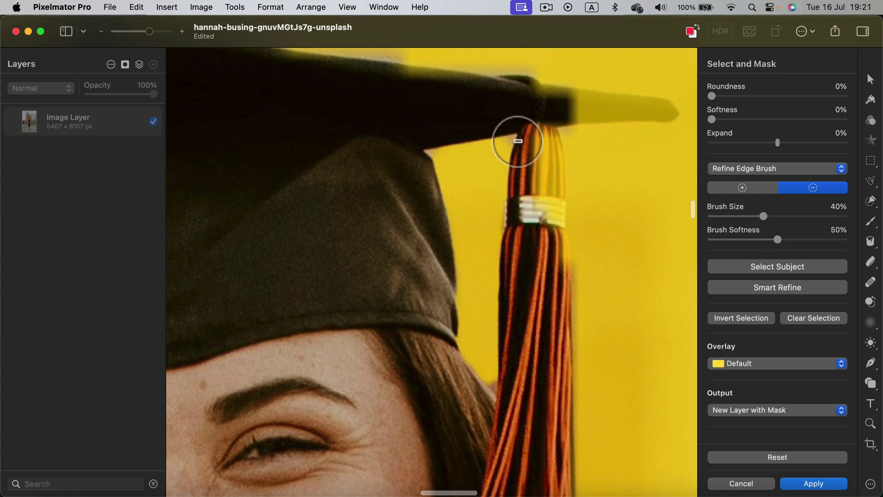
# Step: With a smaller add-mode refine brush, paint the cap brim back into the selection
pyautogui.click(763, 187)
pyautogui.press('[')
pyautogui.moveTo(552, 103); pyautogui.dragTo(650, 106)
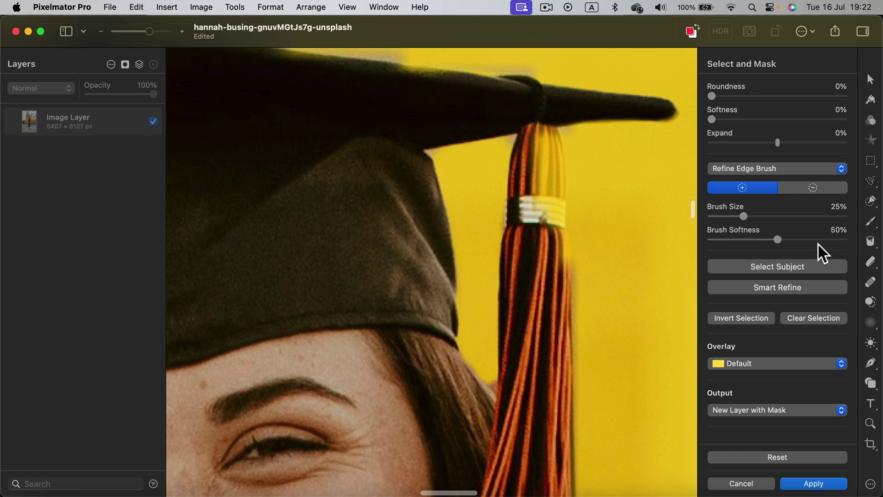
# Step: Smart-refine the selection edges around the graduate
pyautogui.click(771, 288)
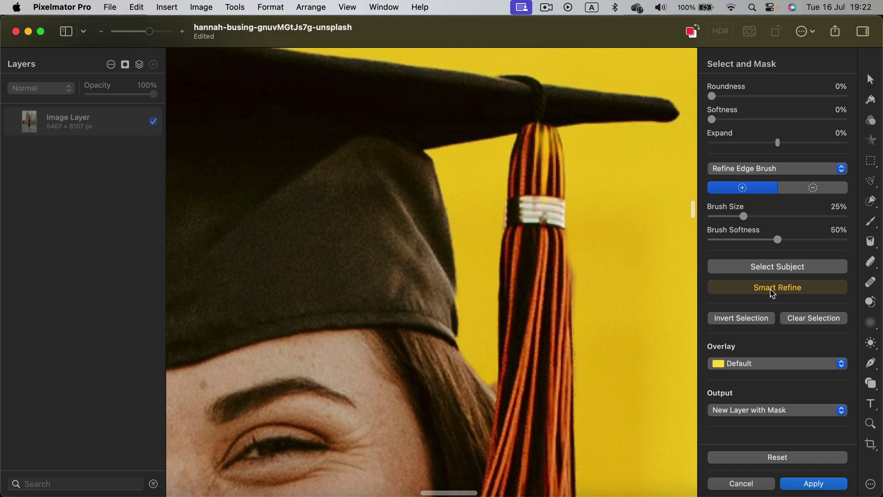
pyautogui.scroll(2, 555, 216)
pyautogui.scroll(-10, 511, 203)
pyautogui.scroll(-8, 478, 314)
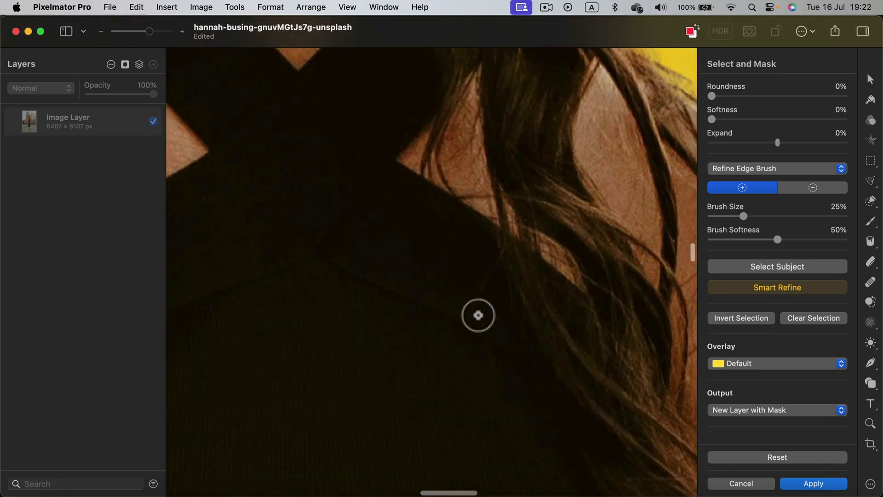
pyautogui.scroll(-5, 479, 315)
pyautogui.scroll(5, 497, 325)
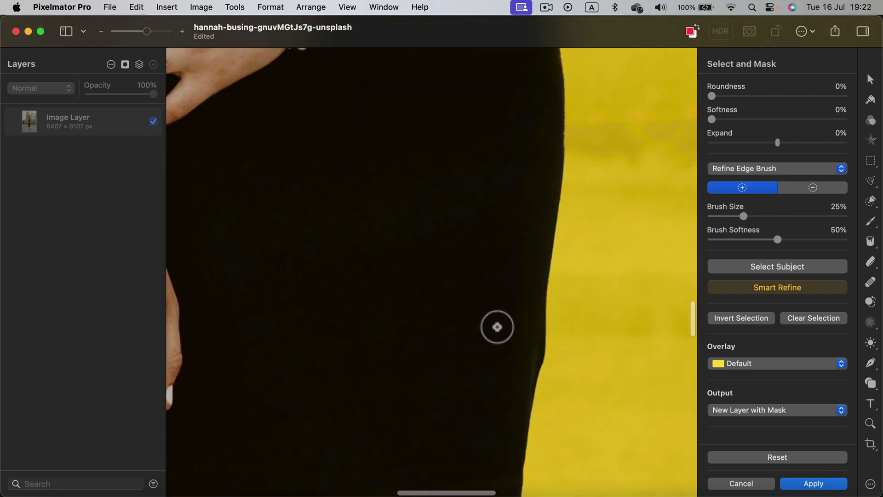
pyautogui.scroll(-15, 497, 326)
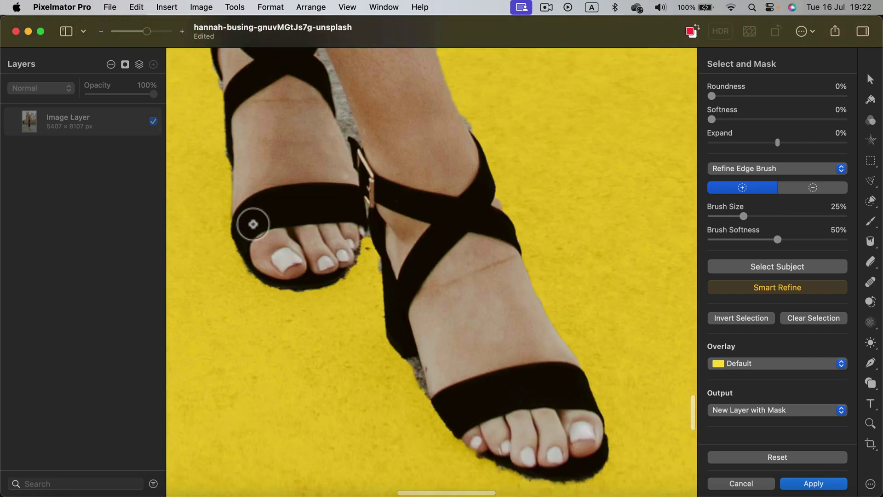
pyautogui.scroll(6, 243, 200)
pyautogui.scroll(5, 333, 270)
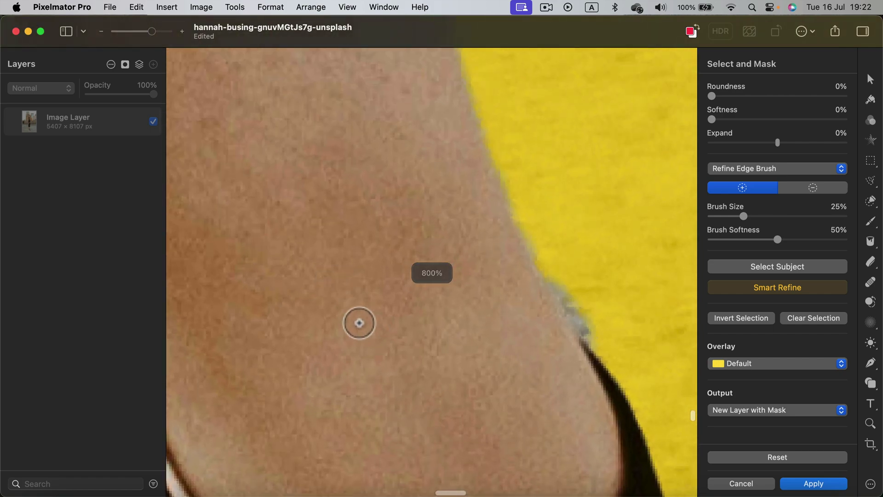
pyautogui.scroll(-5, 286, 316)
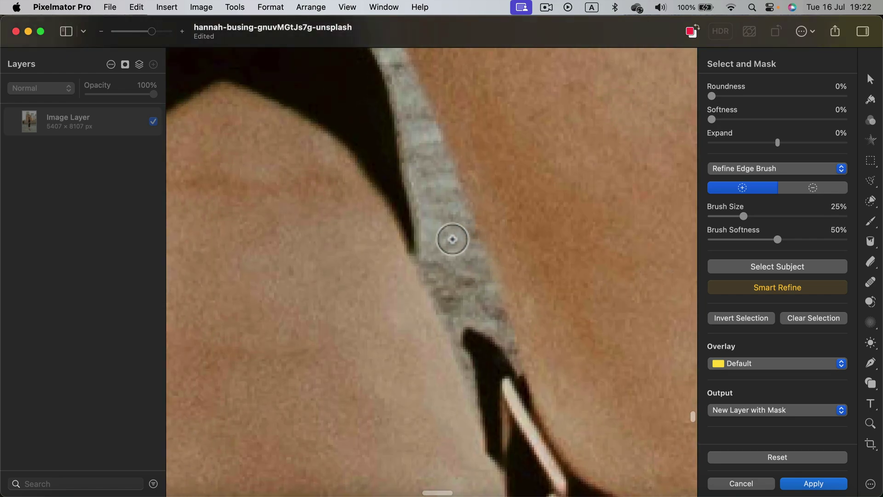
# Step: Subtract the grey strip beside the sandal strap from the selection
pyautogui.click(830, 187)
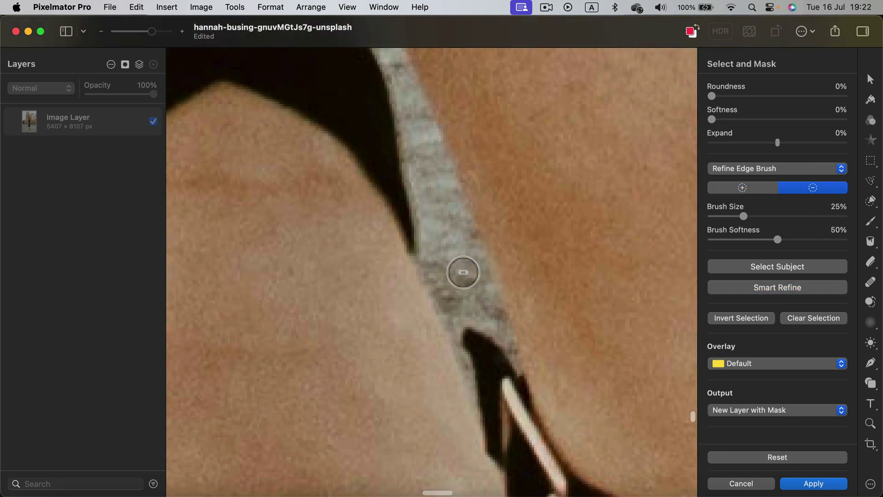
pyautogui.moveTo(460, 272)
pyautogui.mouseDown()
pyautogui.moveTo(447, 258)
pyautogui.moveTo(468, 309)
pyautogui.moveTo(538, 389)
pyautogui.mouseUp()
pyautogui.scroll(-3, 542, 386)
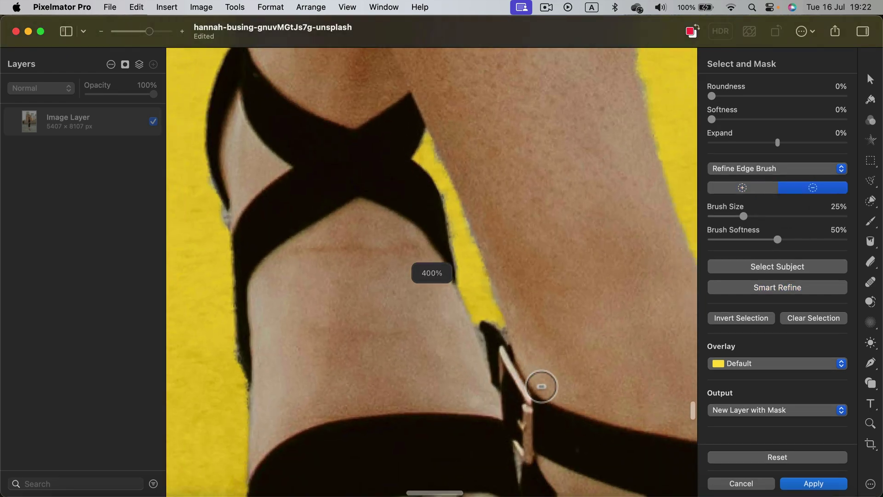
pyautogui.scroll(-10, 541, 387)
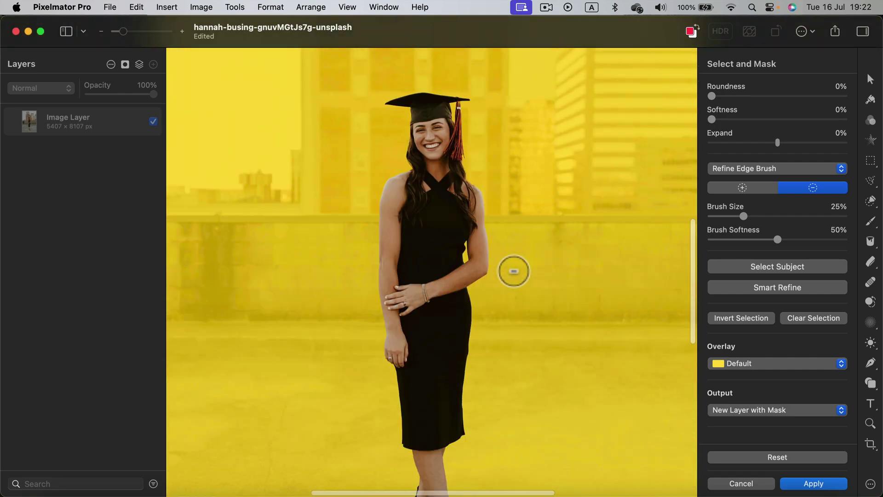
# Step: Set the Select and Mask output to New Layer with Mask
pyautogui.scroll(3, 513, 270)
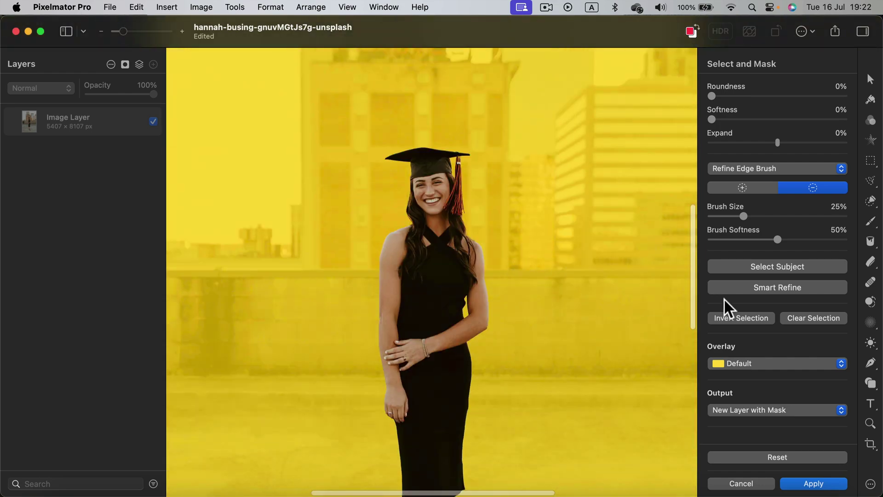
pyautogui.click(750, 410)
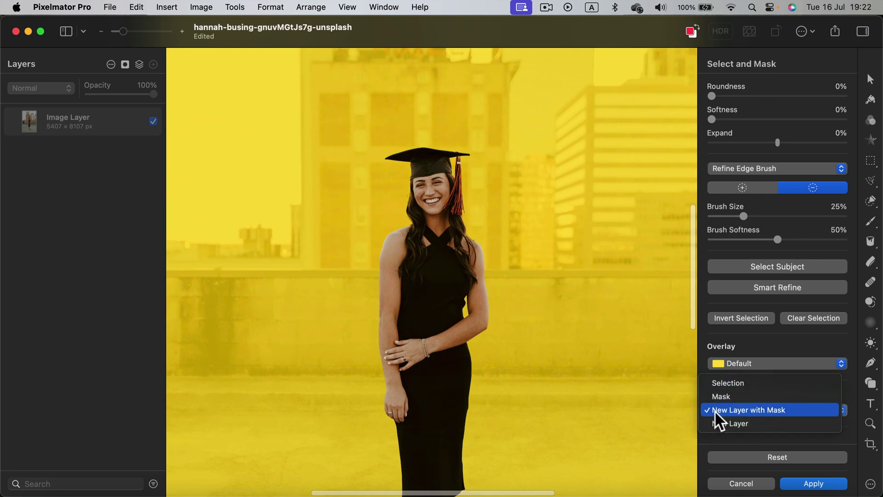
pyautogui.click(768, 408)
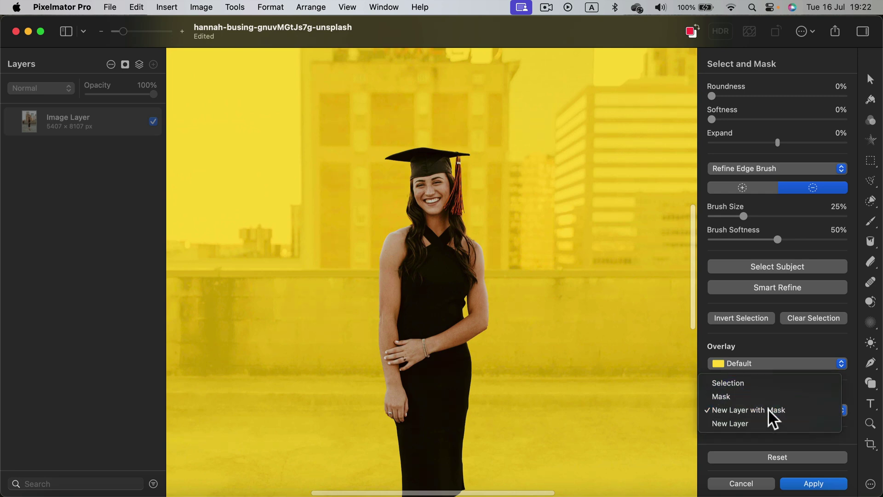
pyautogui.click(817, 486)
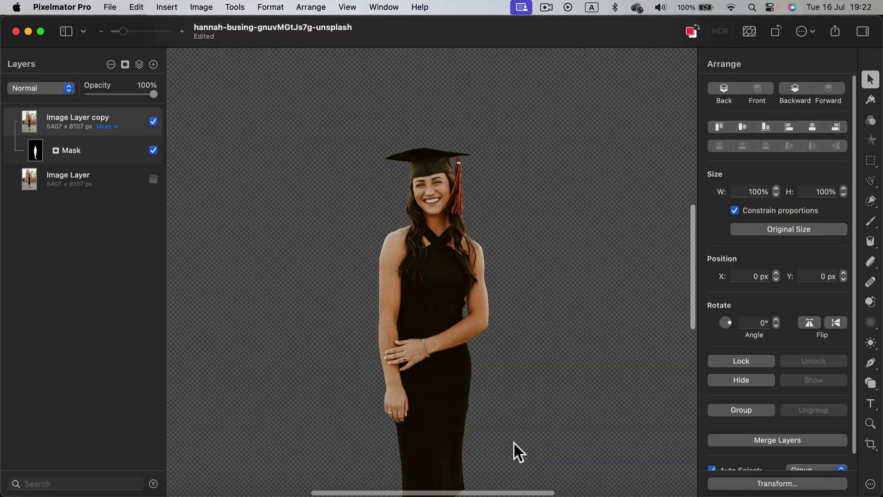